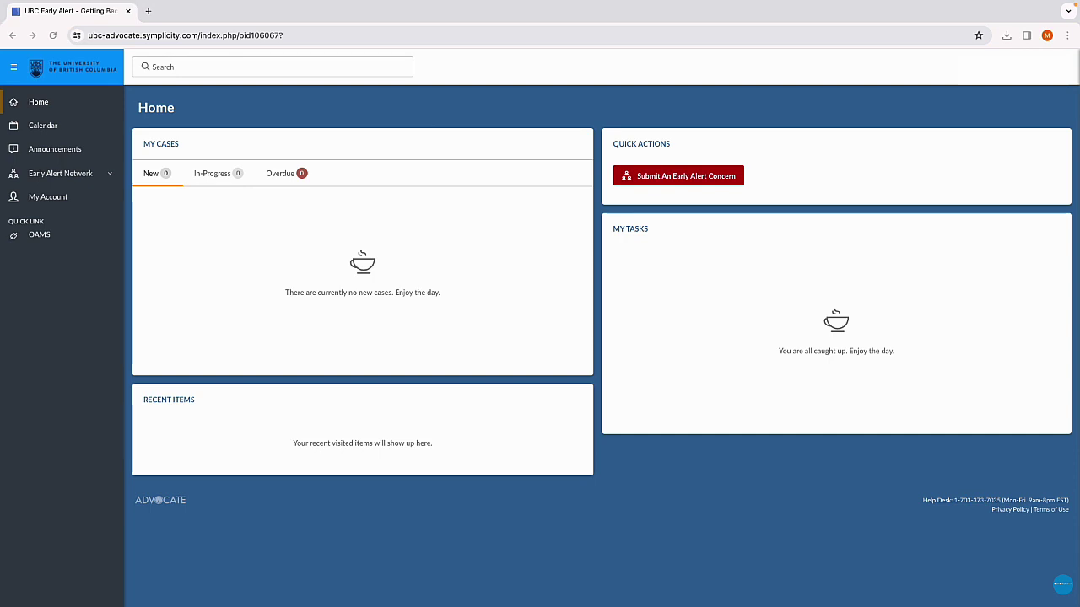
Start a new Early Alert concern and mark the attendance or tardiness and the mental health / emotional wellbeing areas of concern.
click(708, 183)
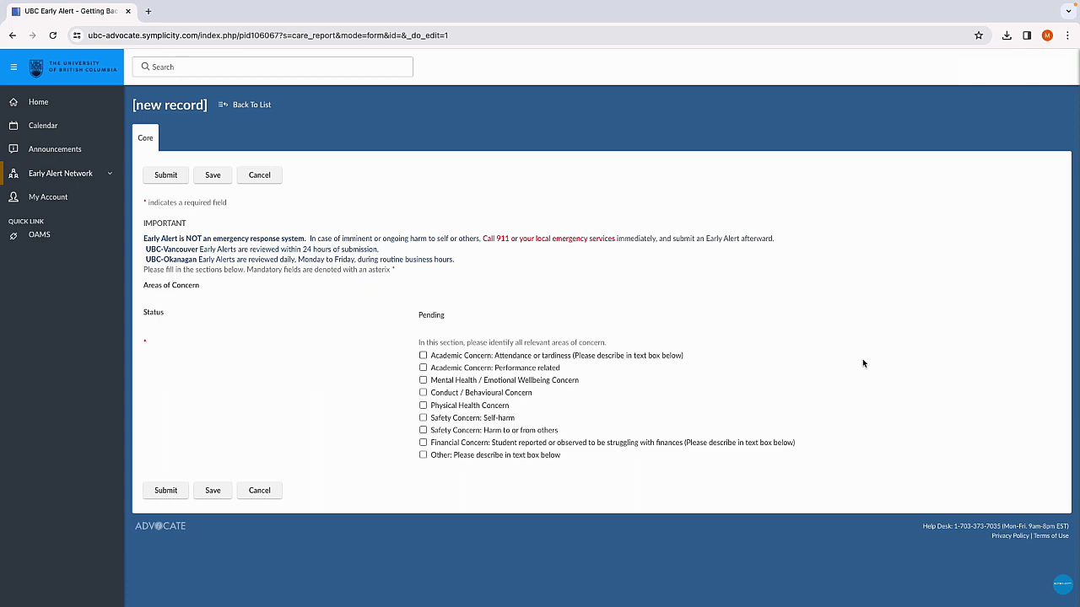
click(422, 355)
click(422, 379)
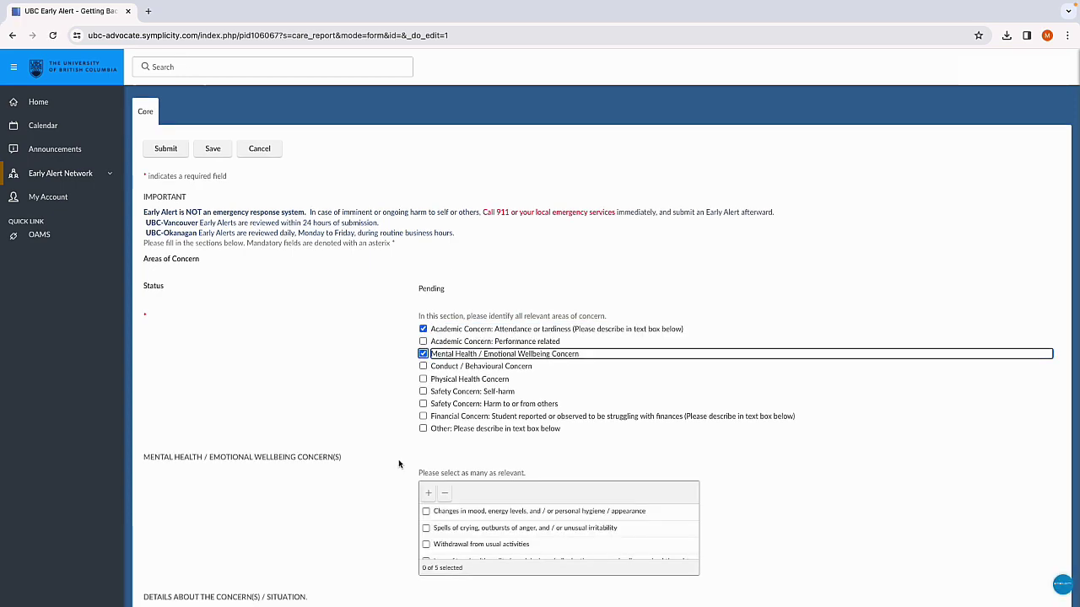
Select "Withdrawal from usual activities" as the mental health / emotional wellbeing concern.
scroll(398, 462, down, 1)
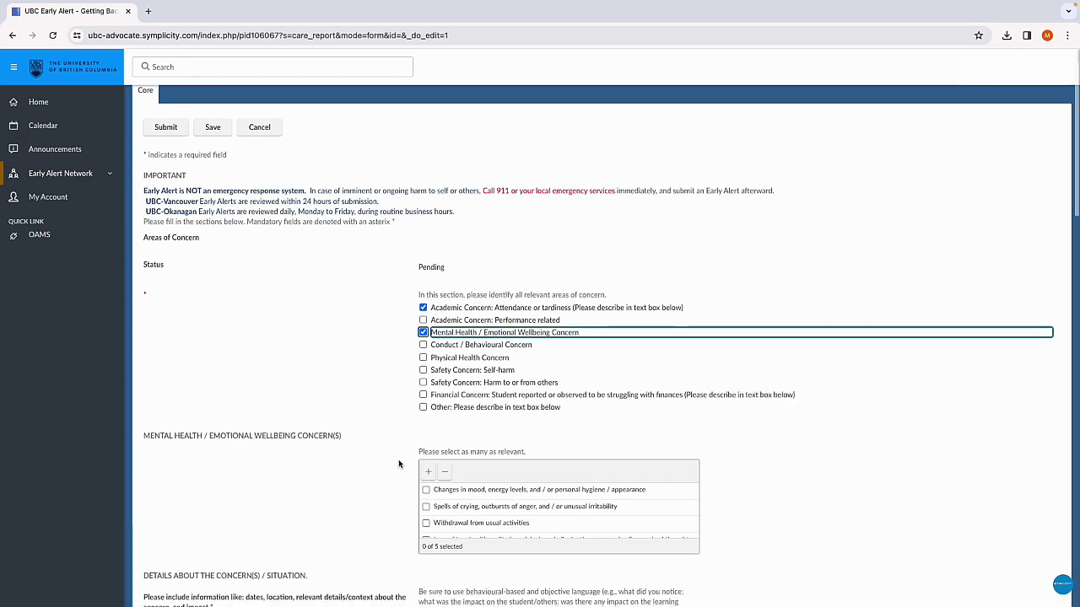
scroll(398, 463, down, 1)
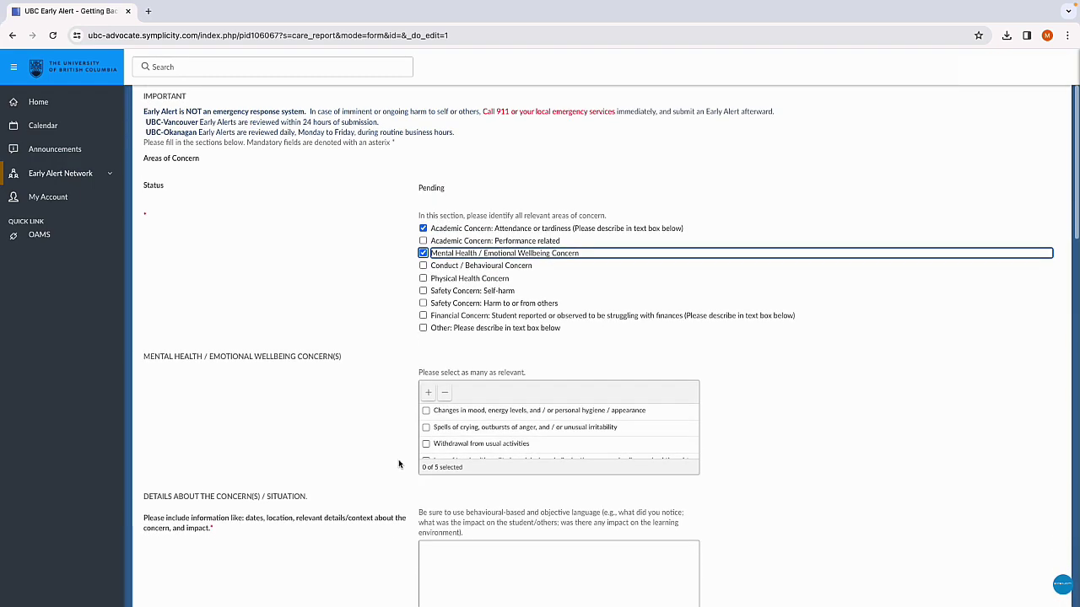
scroll(398, 463, down, 1)
scroll(398, 464, down, 2)
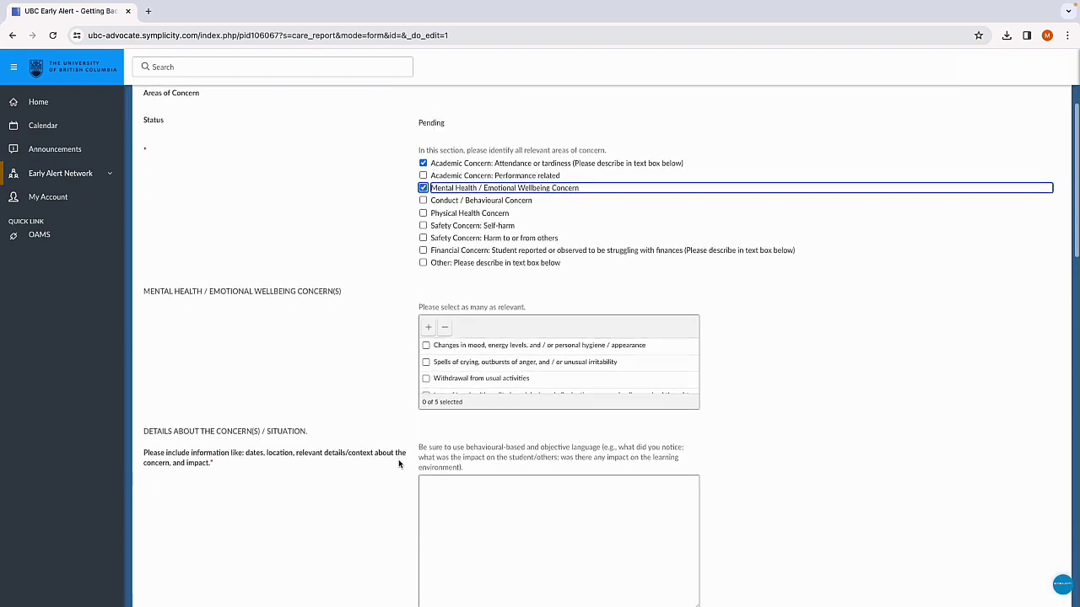
scroll(398, 463, down, 1)
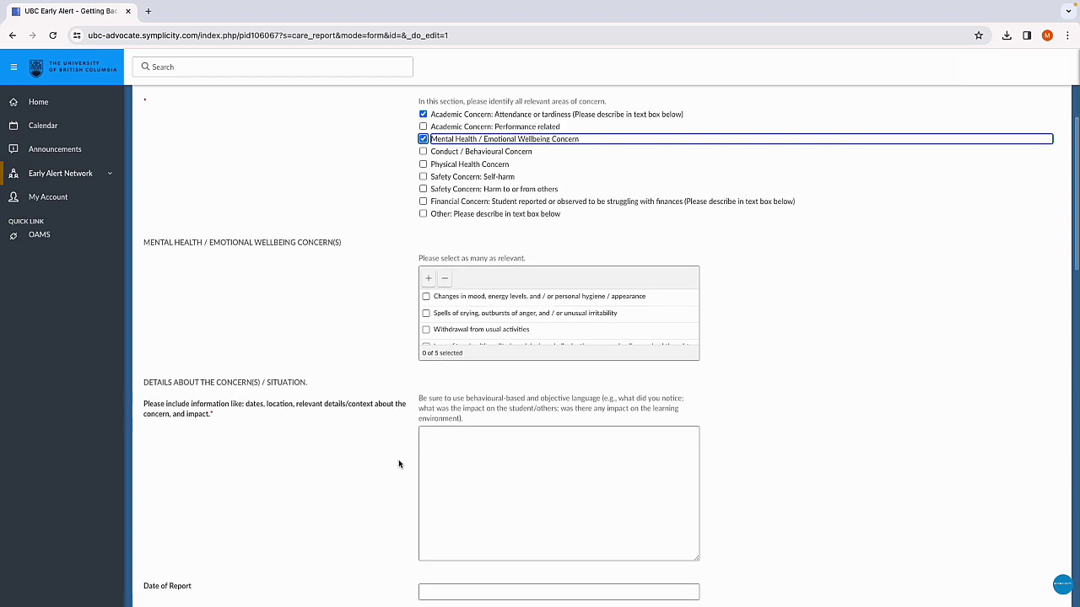
scroll(496, 332, down, 2)
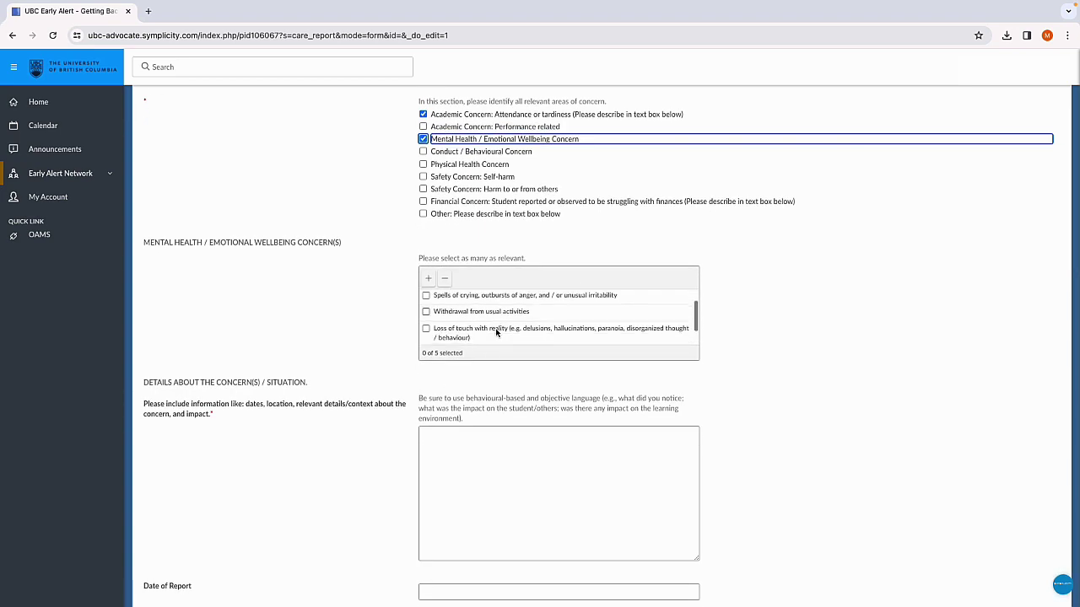
click(426, 303)
Place the text cursor in the description field for the details about the concern or situation.
scroll(414, 374, down, 1)
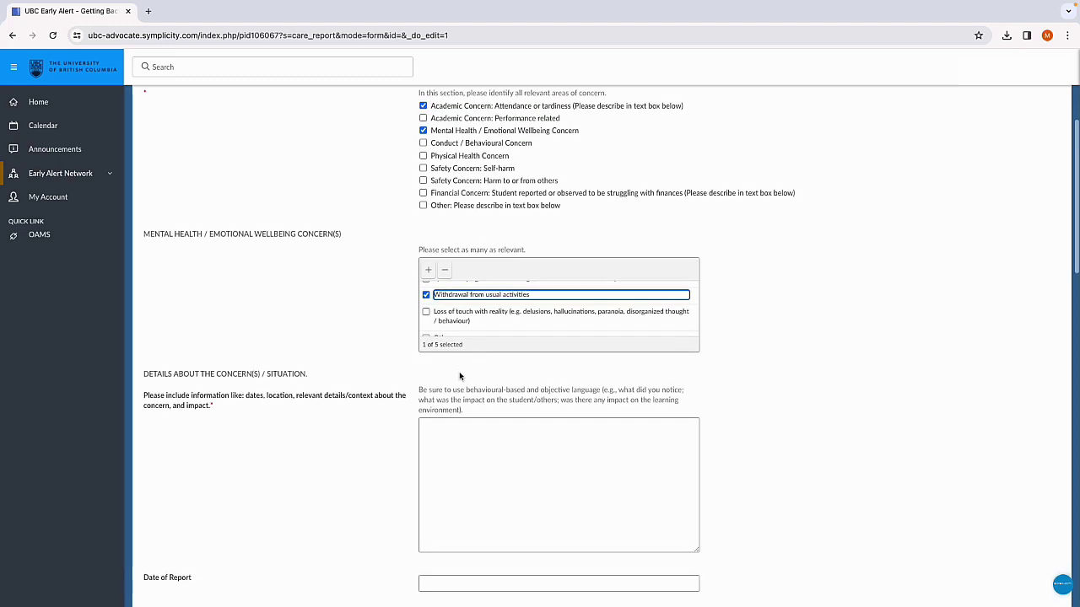
scroll(453, 376, down, 1)
scroll(388, 435, down, 3)
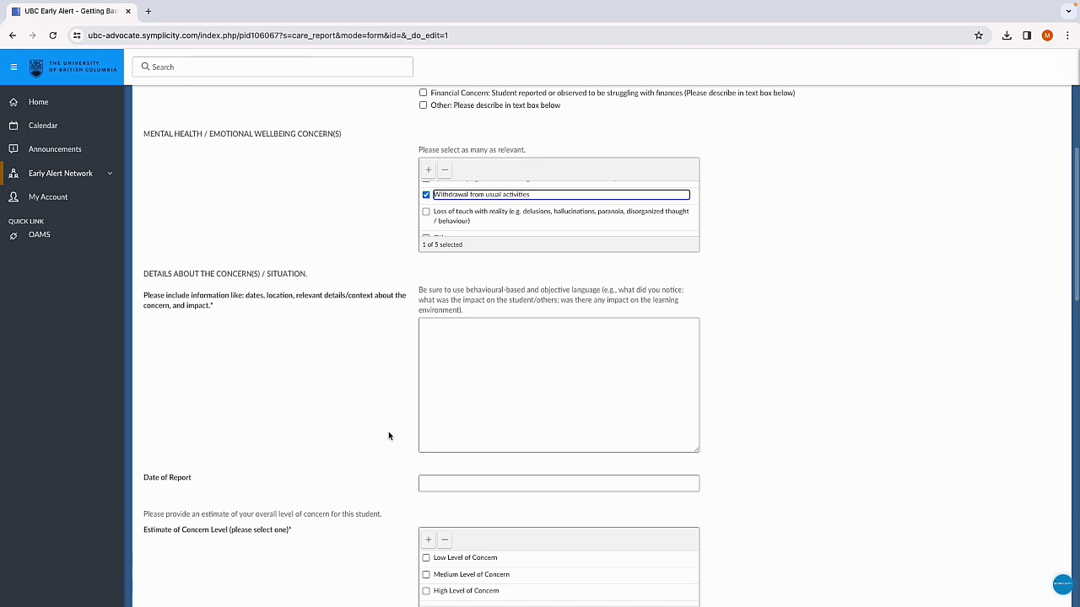
scroll(388, 435, down, 2)
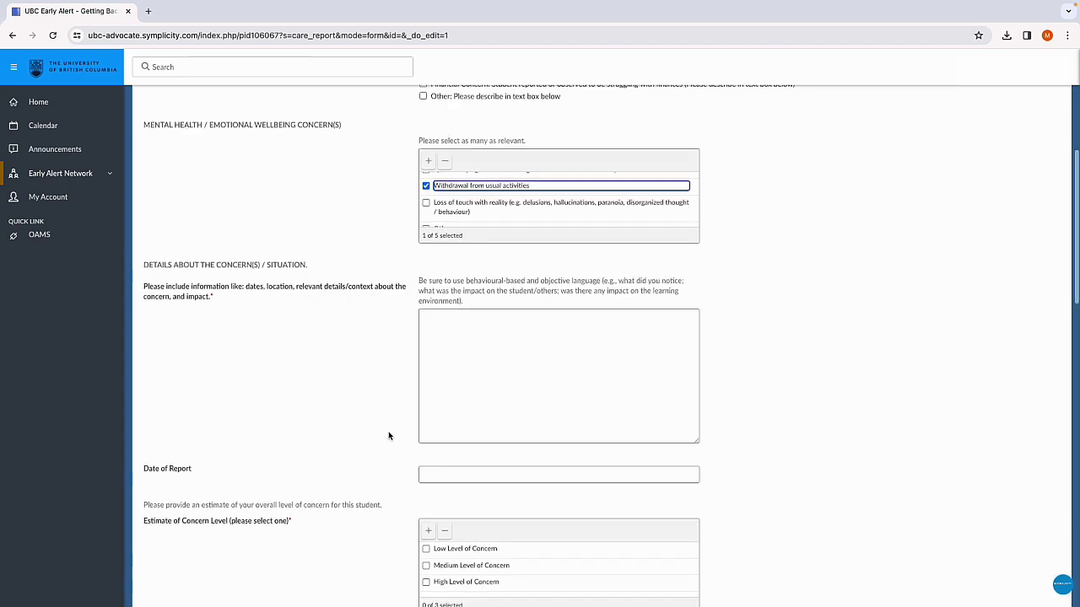
click(512, 331)
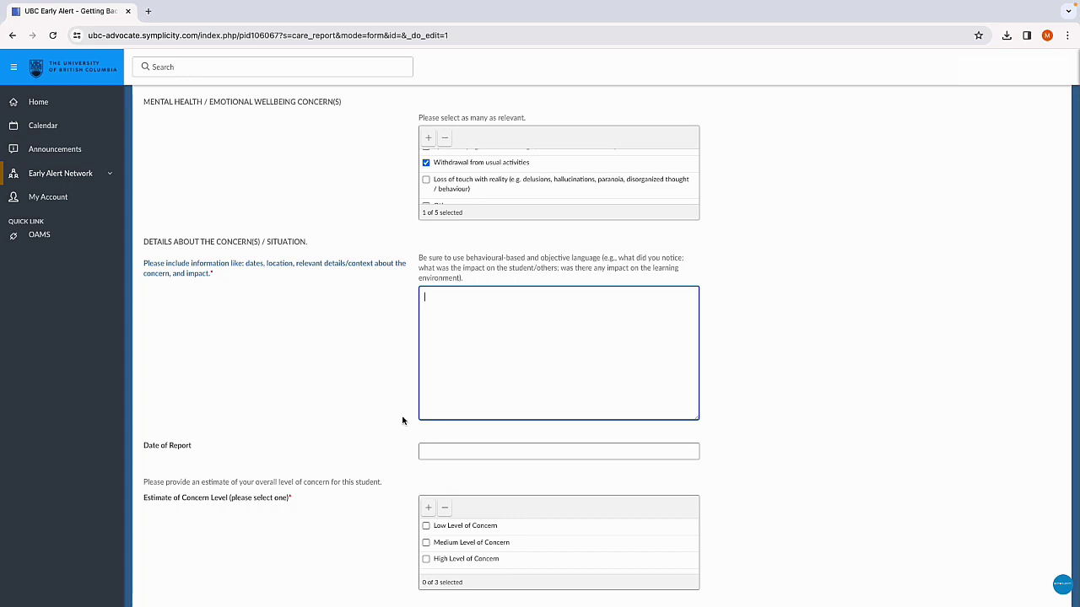
Review the form's date of report, concern level, student identification, related course and other people involved fields.
scroll(402, 420, down, 2)
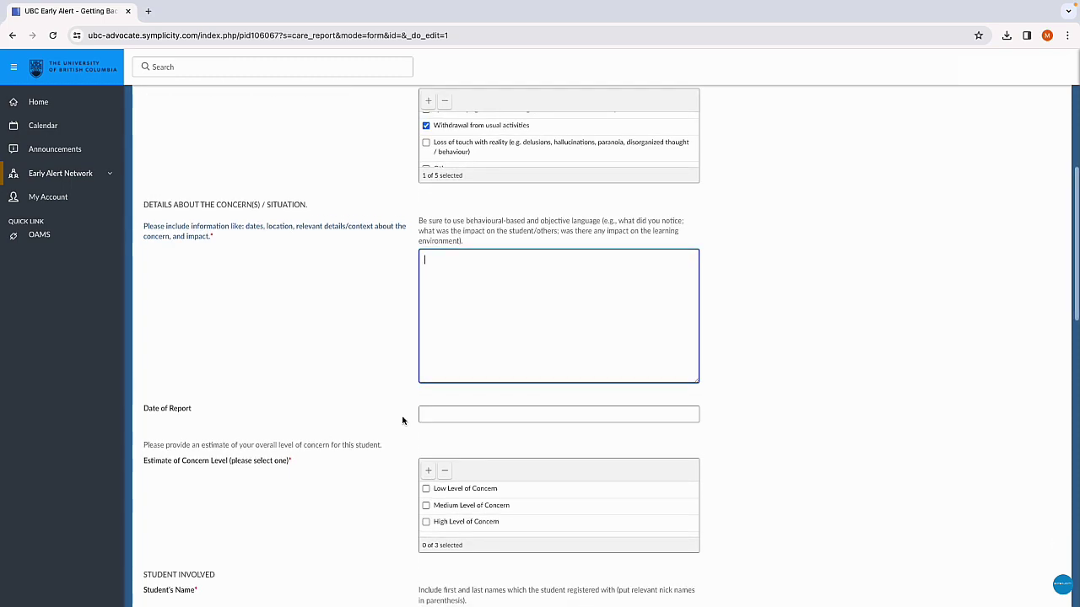
scroll(402, 420, down, 2)
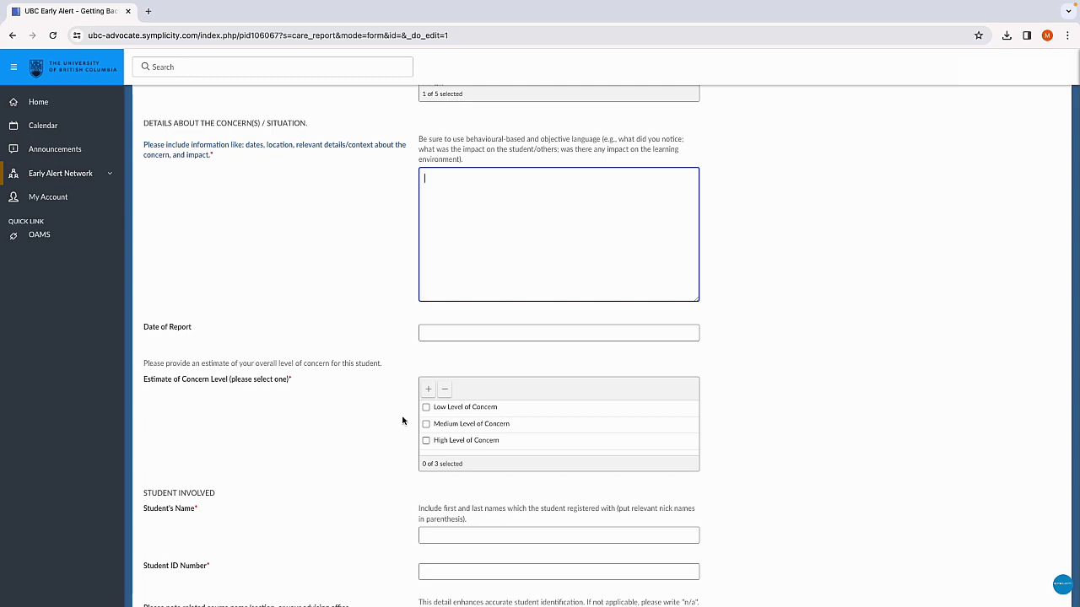
scroll(402, 420, down, 2)
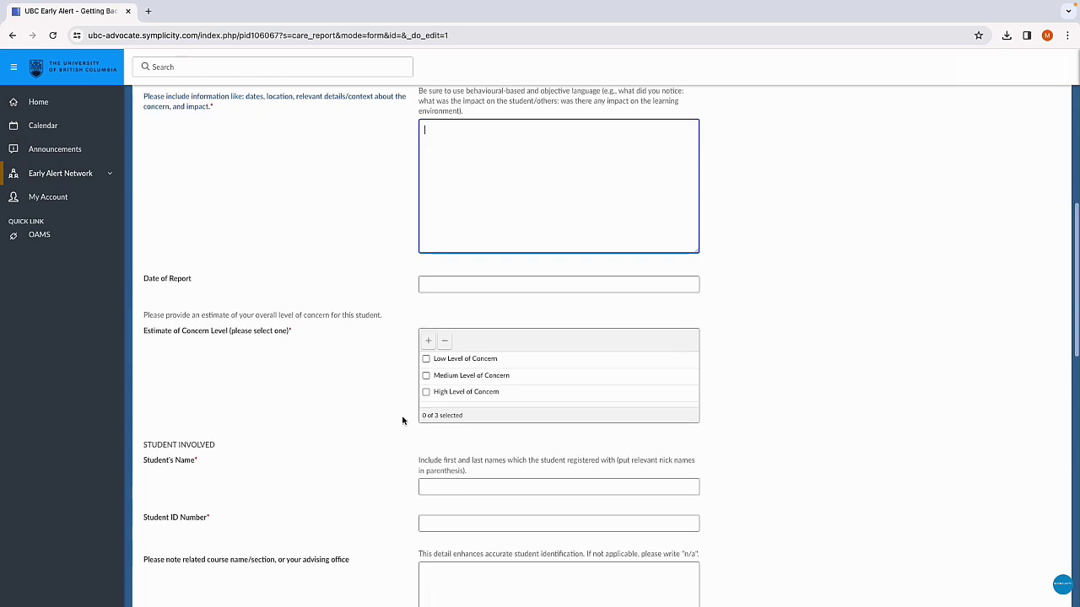
scroll(402, 420, down, 2)
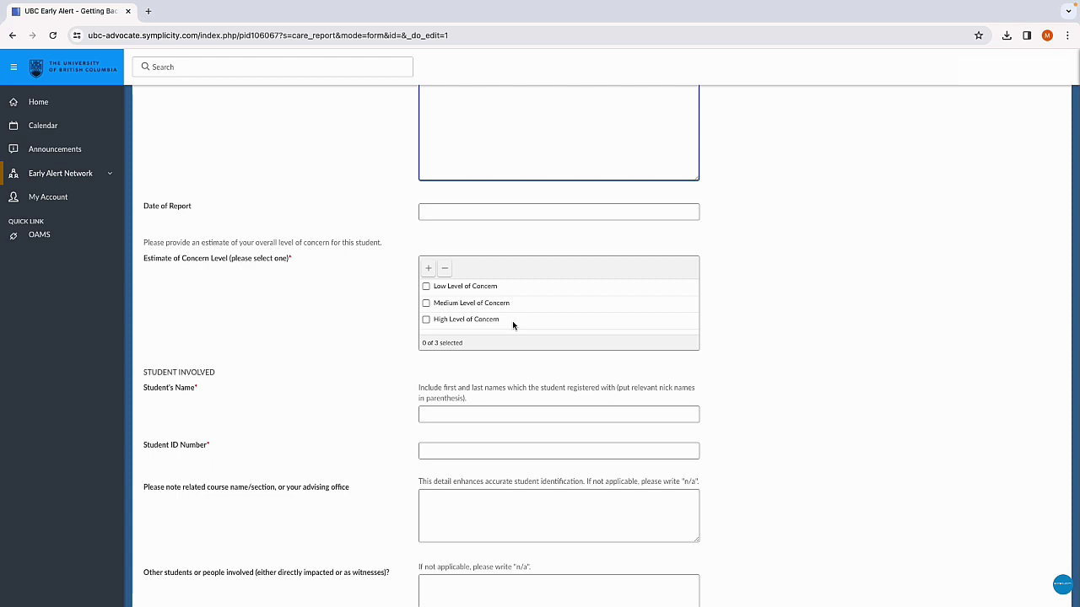
scroll(512, 325, down, 2)
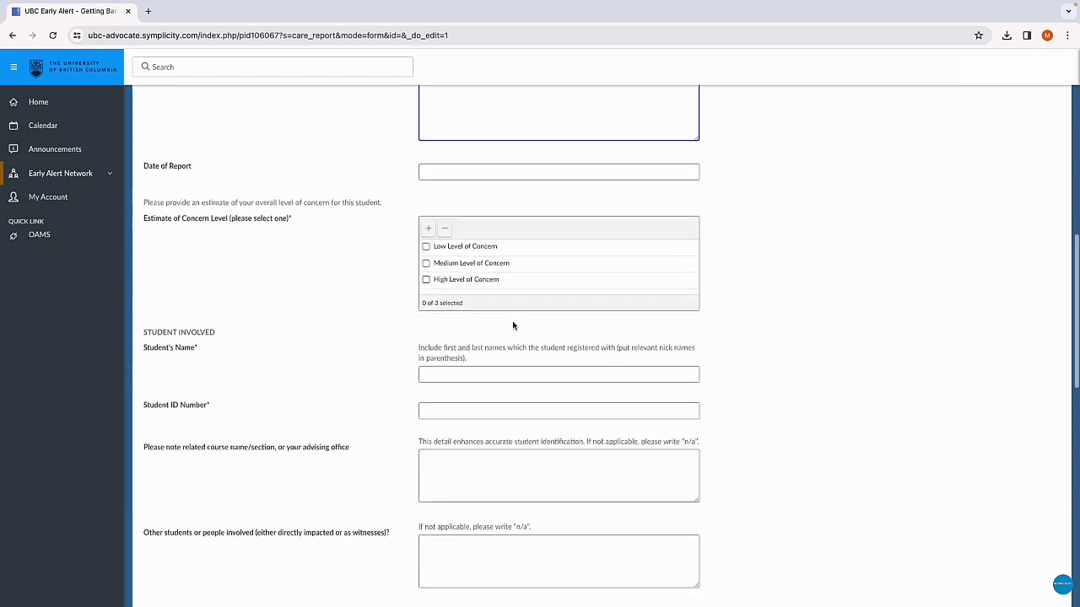
scroll(512, 325, down, 2)
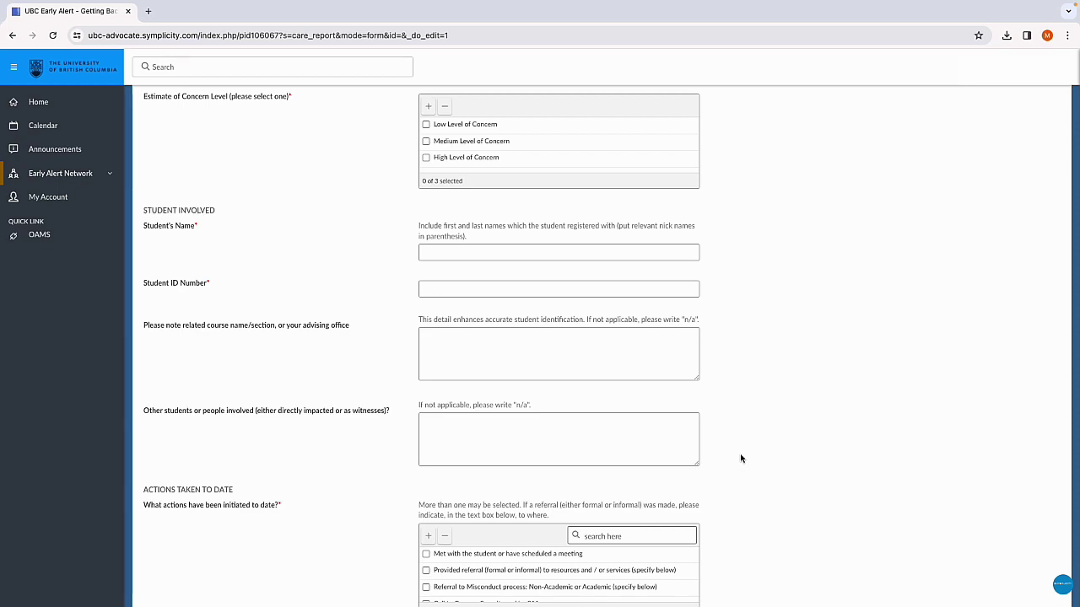
scroll(741, 458, down, 3)
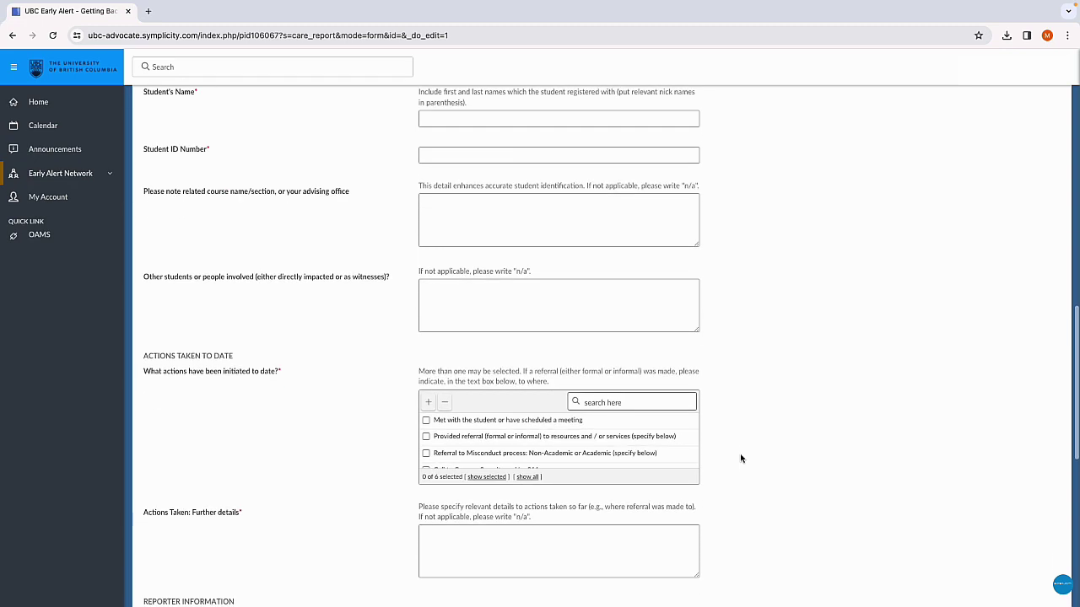
scroll(741, 458, down, 2)
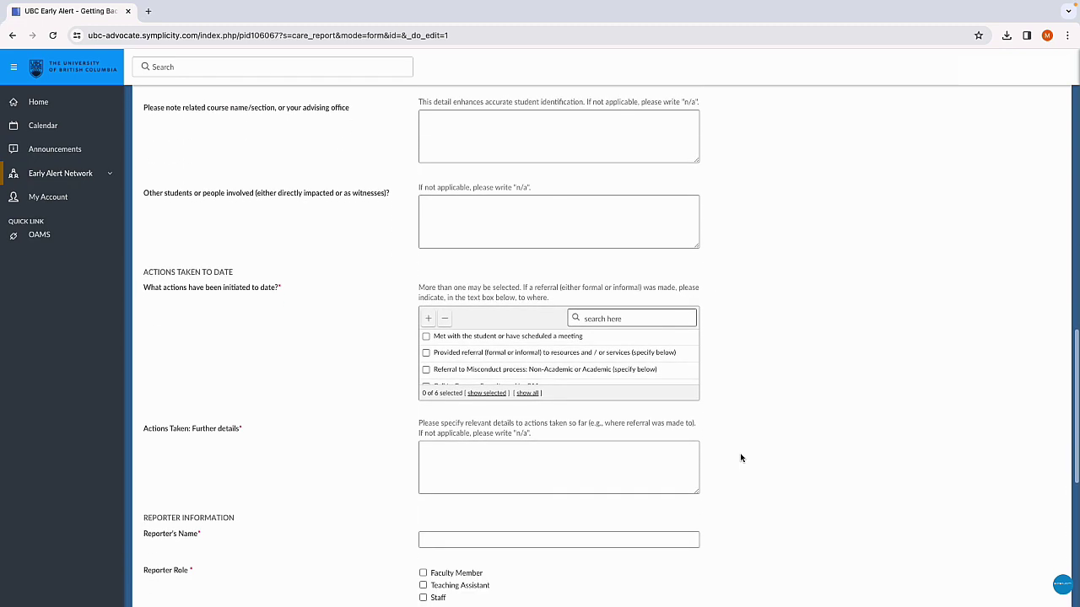
Mark "No actions taken to date" as the action initiated so far.
scroll(741, 458, down, 2)
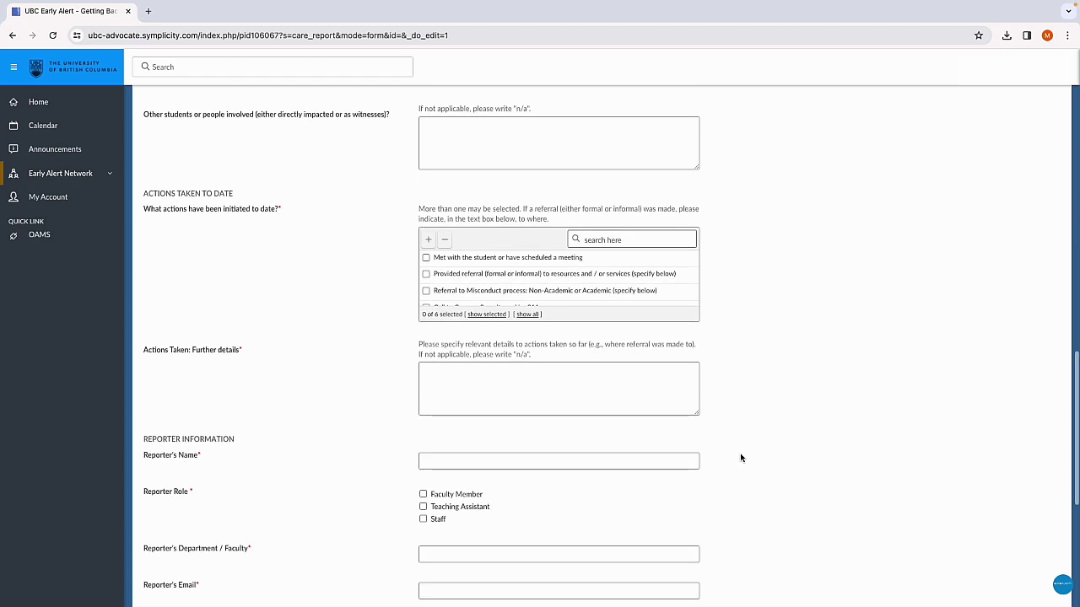
scroll(662, 297, down, 1)
scroll(662, 296, down, 2)
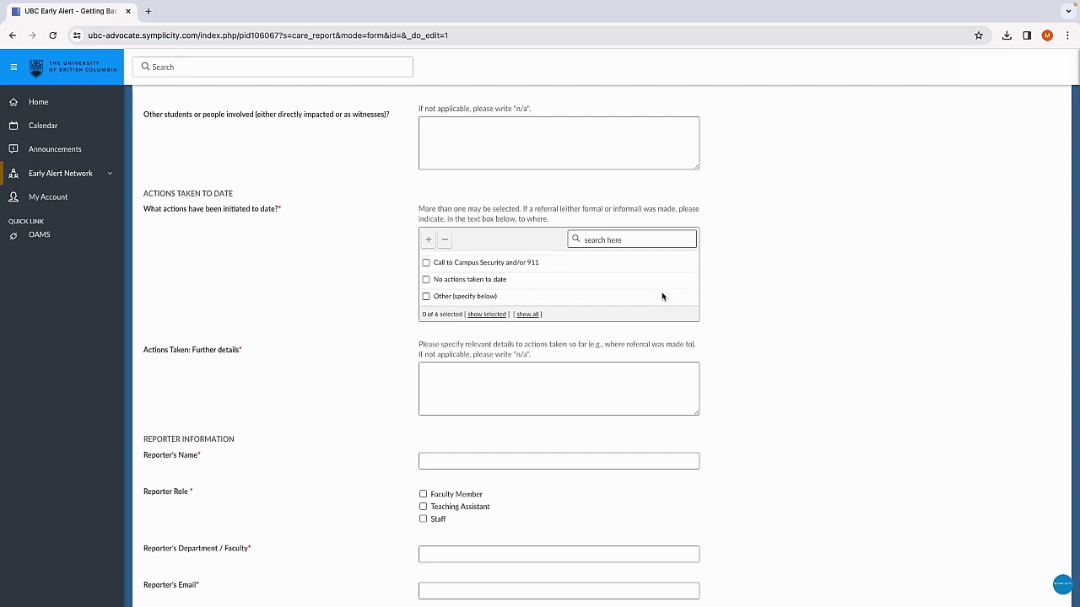
click(657, 287)
Review the further action details, reporter information and document attachment sections through to the end of the form.
scroll(773, 343, down, 1)
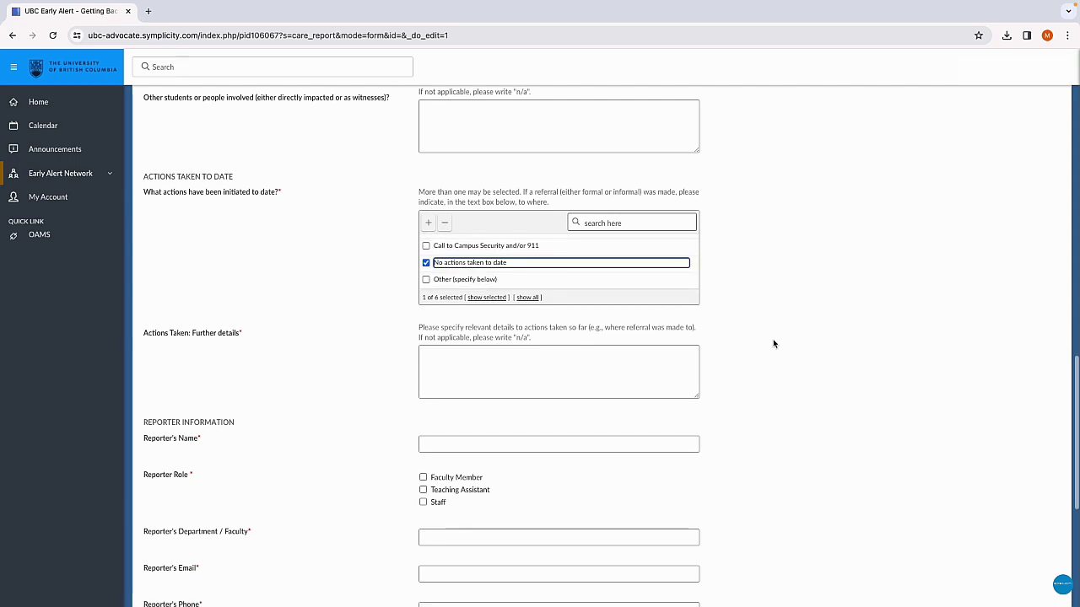
scroll(774, 344, down, 2)
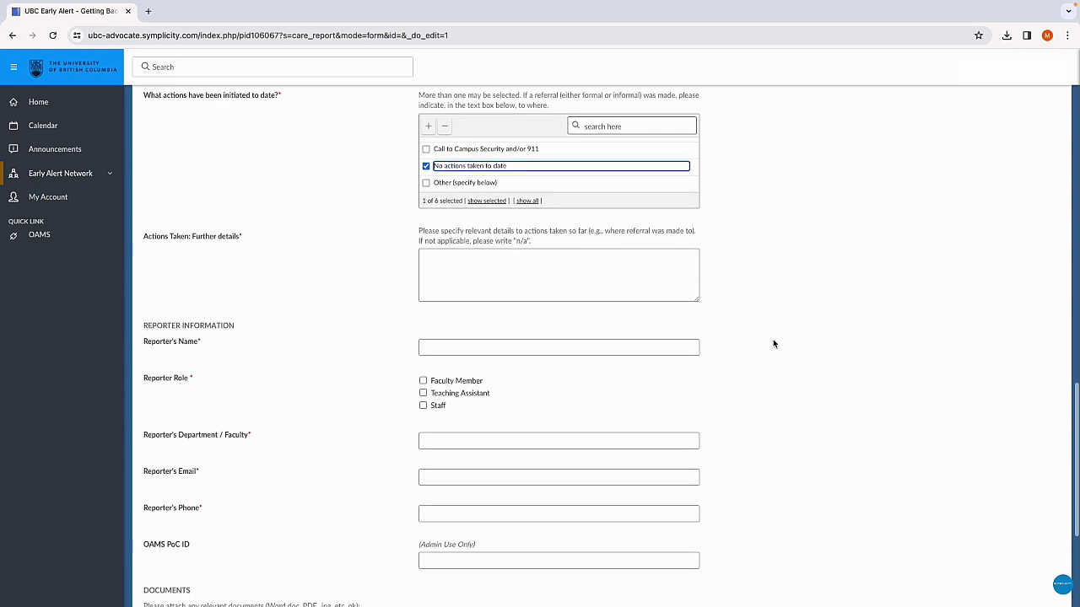
scroll(774, 343, down, 1)
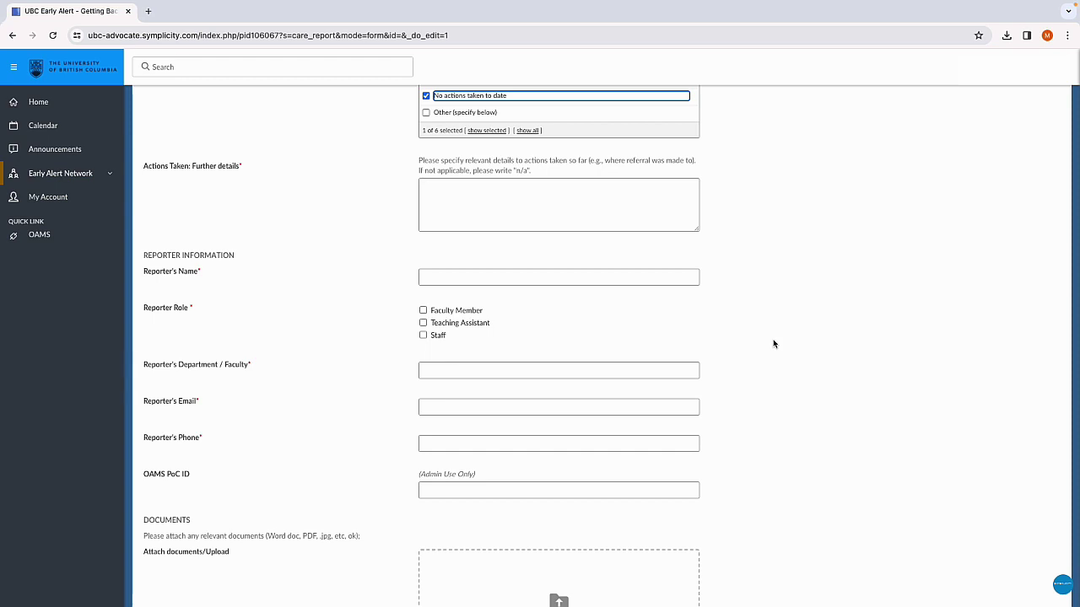
scroll(774, 343, down, 1)
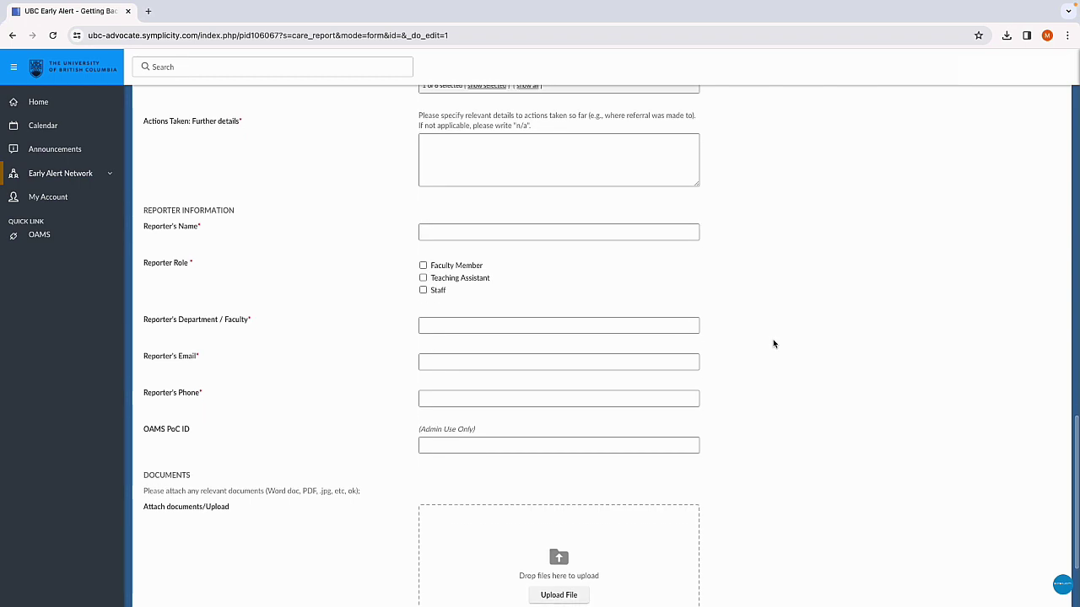
scroll(773, 344, down, 1)
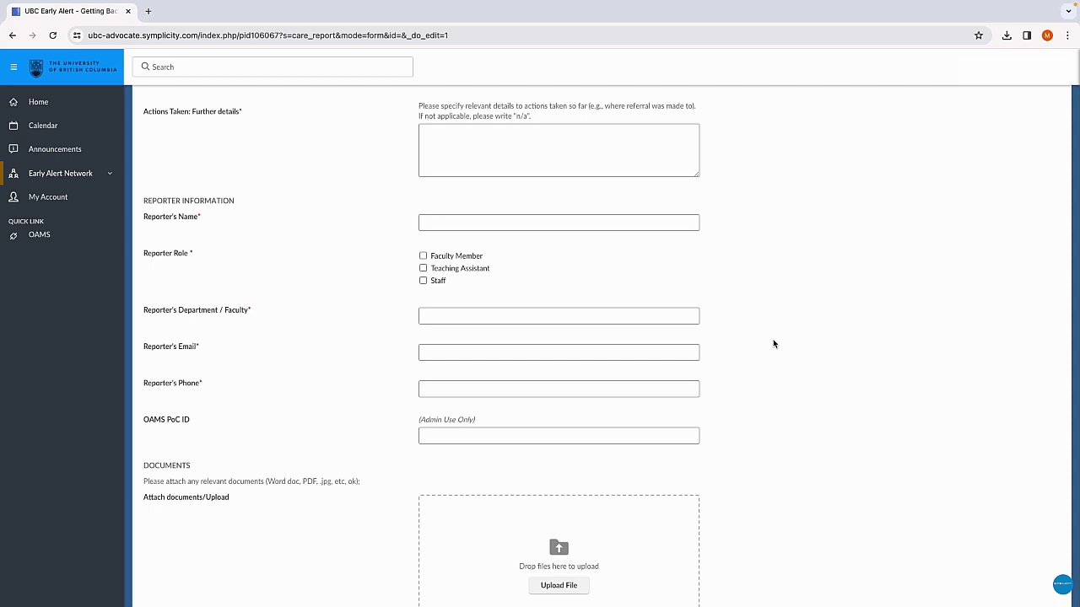
scroll(774, 343, down, 2)
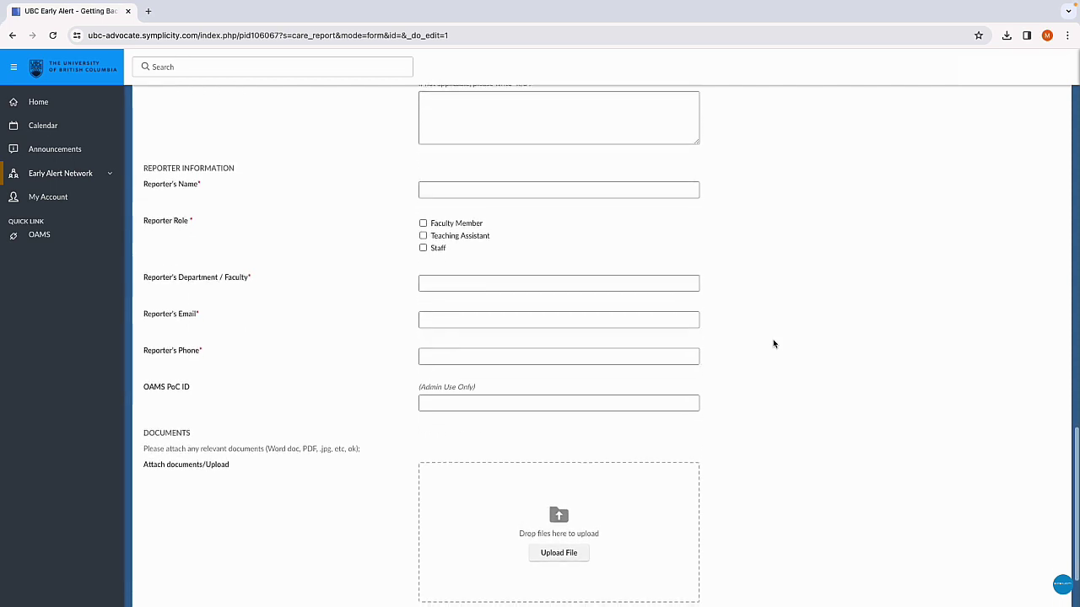
scroll(774, 343, down, 1)
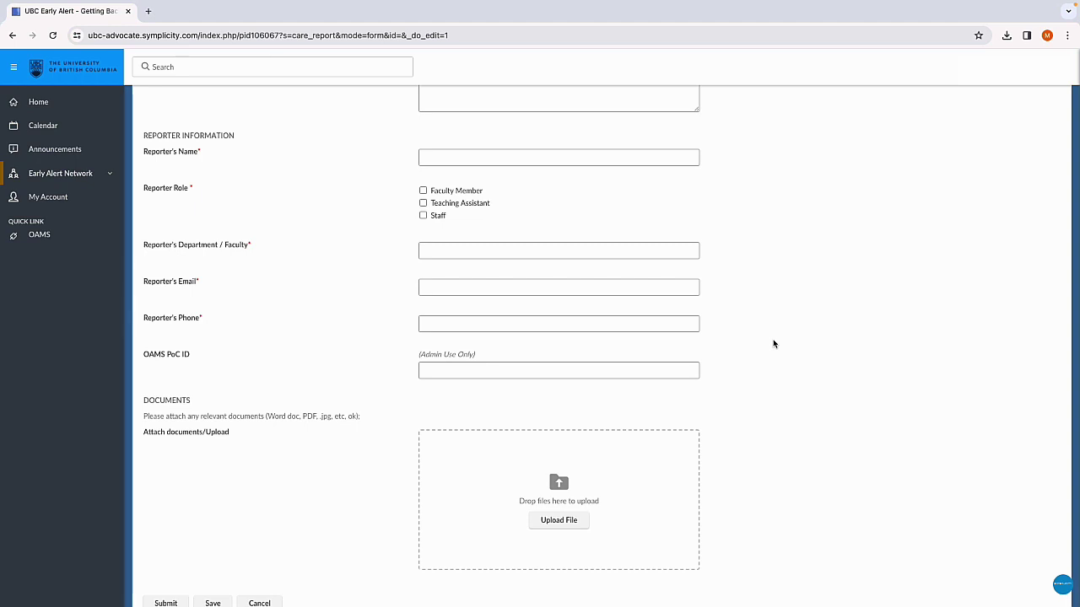
scroll(773, 343, down, 1)
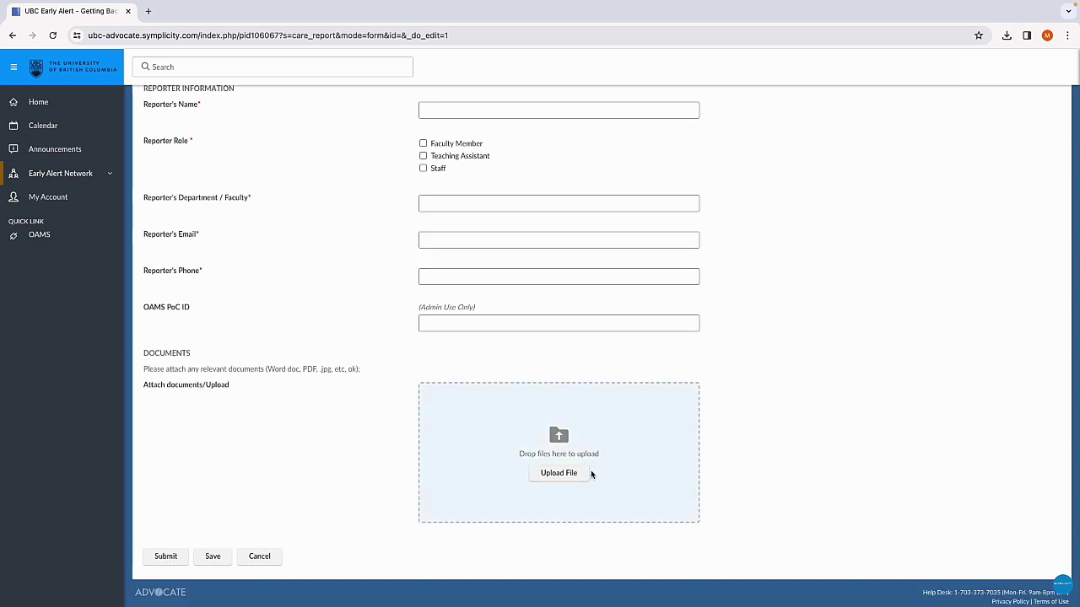